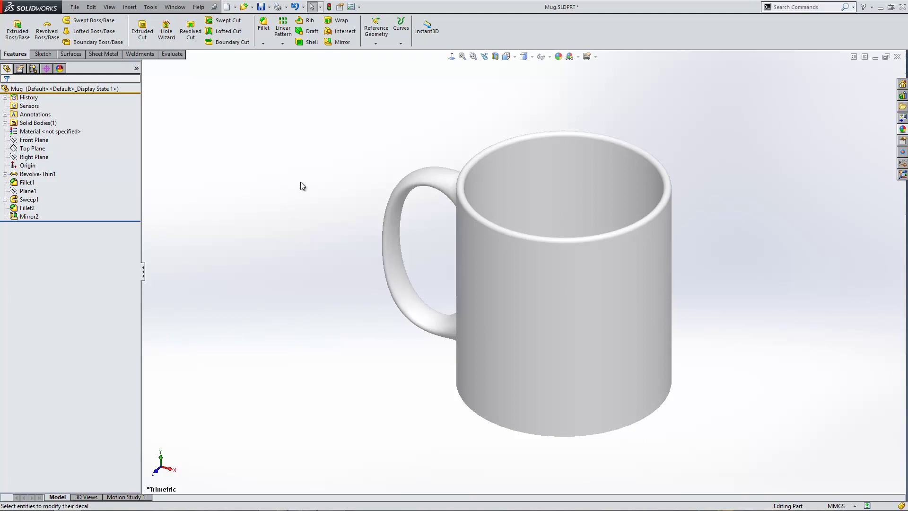
# Step: Start a new decal using Add Decal from the right-click menu in the Decals pane
pyautogui.click(60, 69)
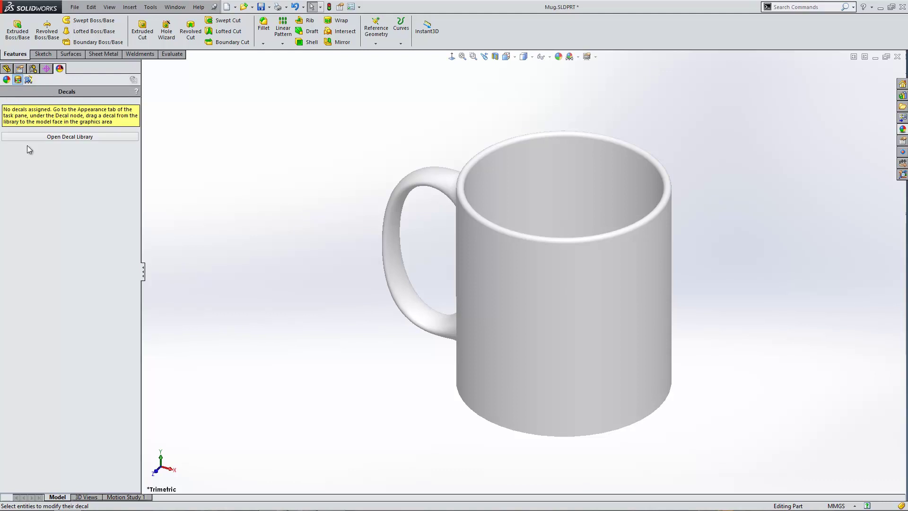
pyautogui.rightClick(58, 184)
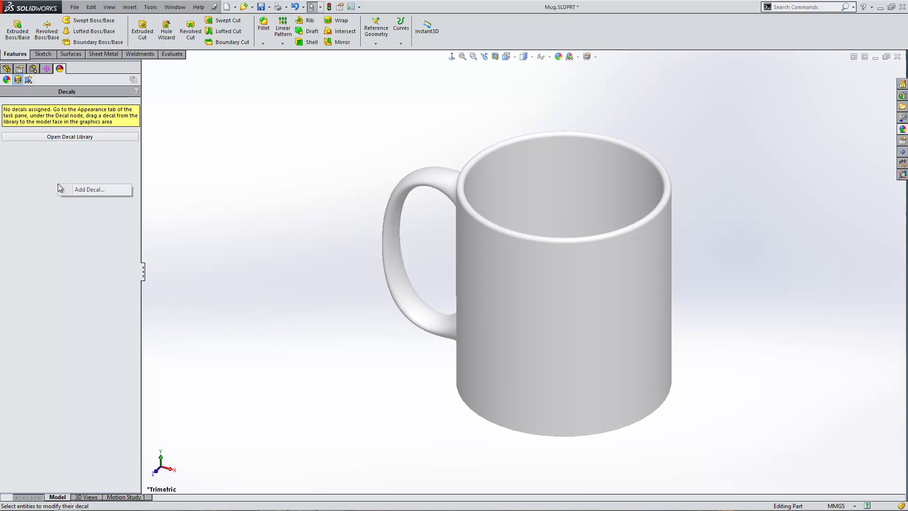
pyautogui.click(86, 190)
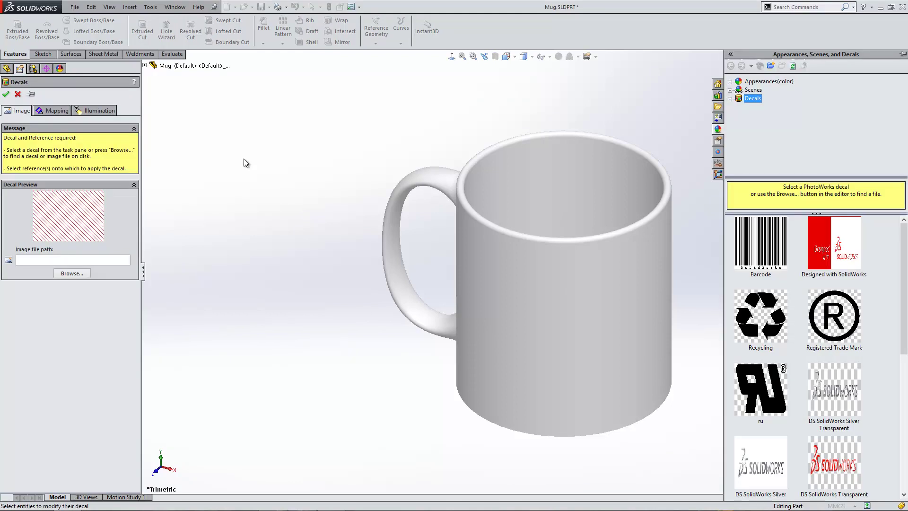
# Step: Load the INNOVASYSTEMS logo jpg from the Week 6 folder as the decal image
pyautogui.click(68, 274)
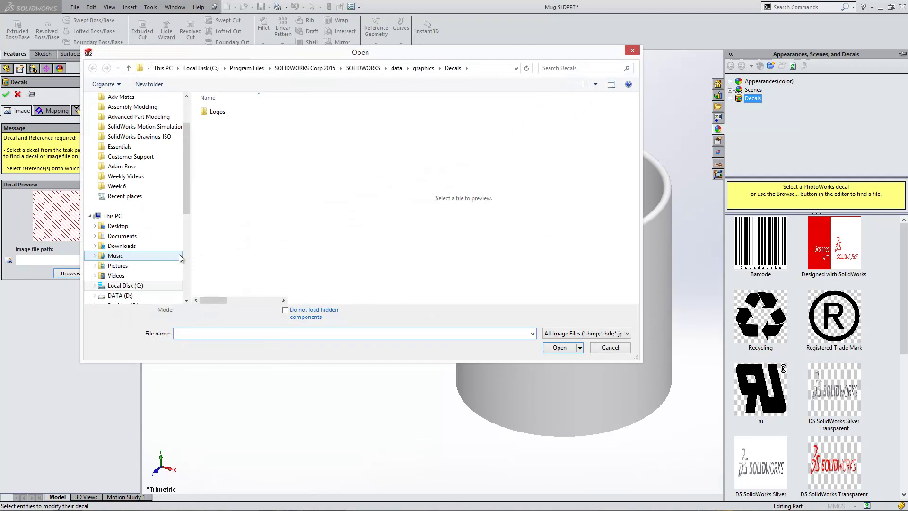
pyautogui.click(592, 334)
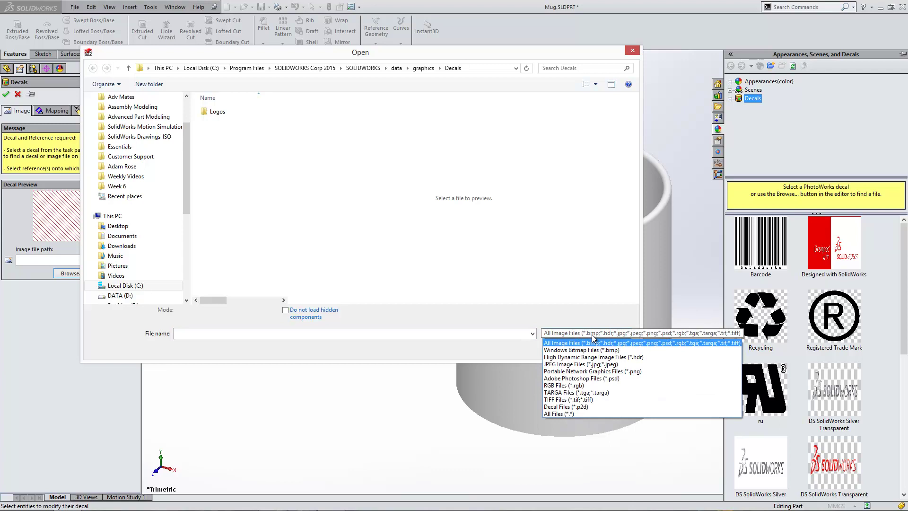
pyautogui.click(593, 339)
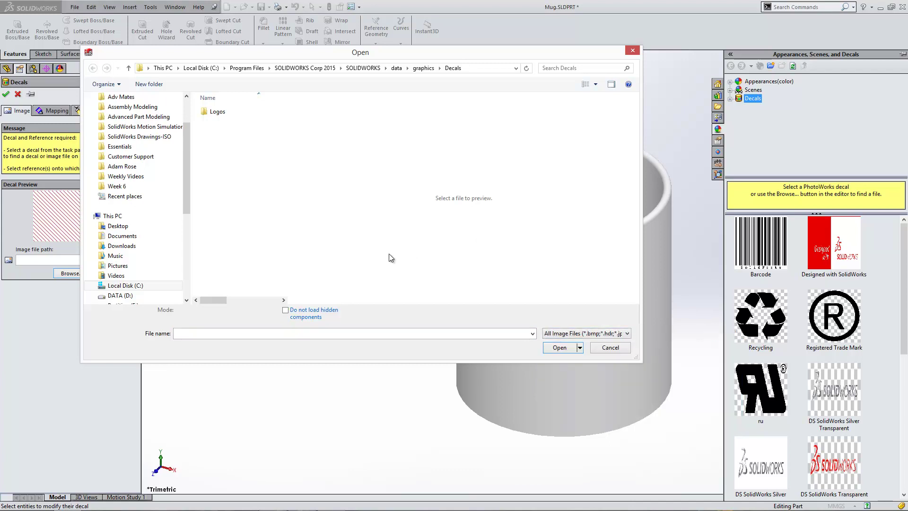
pyautogui.click(121, 186)
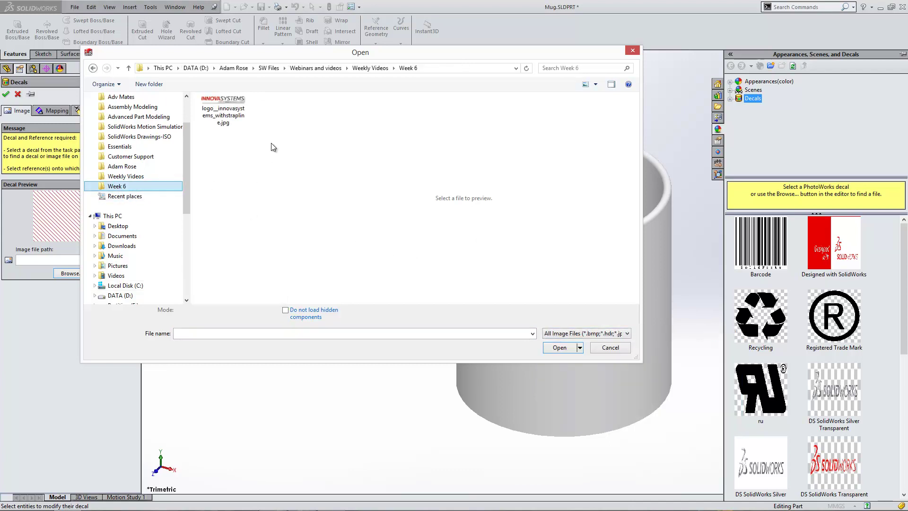
pyautogui.click(216, 105)
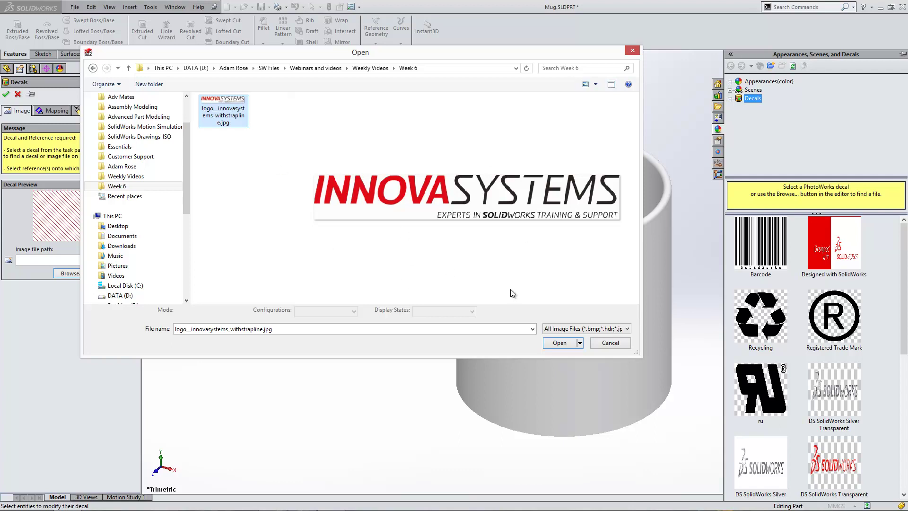
pyautogui.click(560, 343)
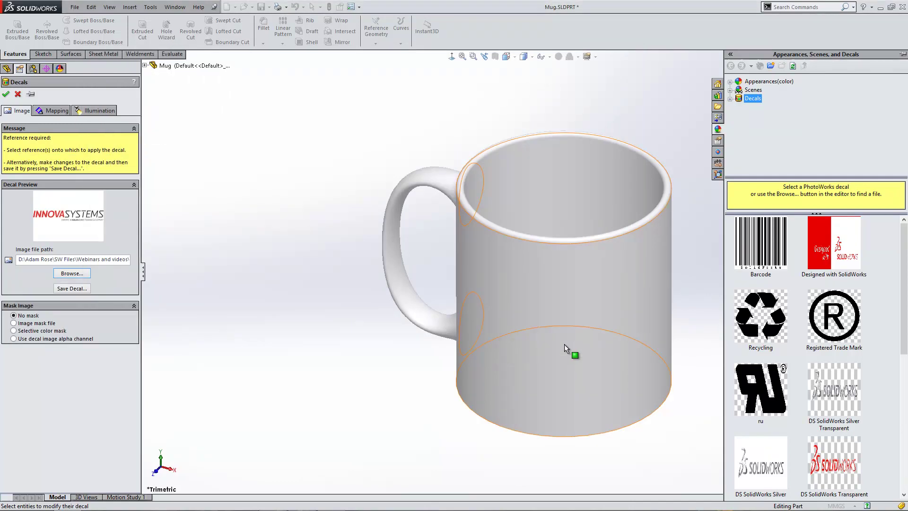
# Step: Apply the logo to the mug's outer cylindrical face, slide it toward centre and shrink it
pyautogui.click(529, 272)
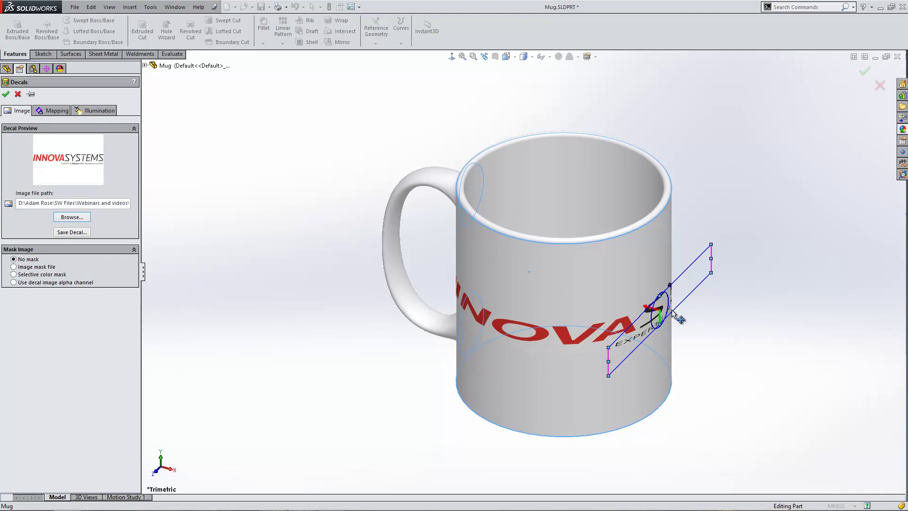
pyautogui.moveTo(665, 307); pyautogui.dragTo(637, 265)
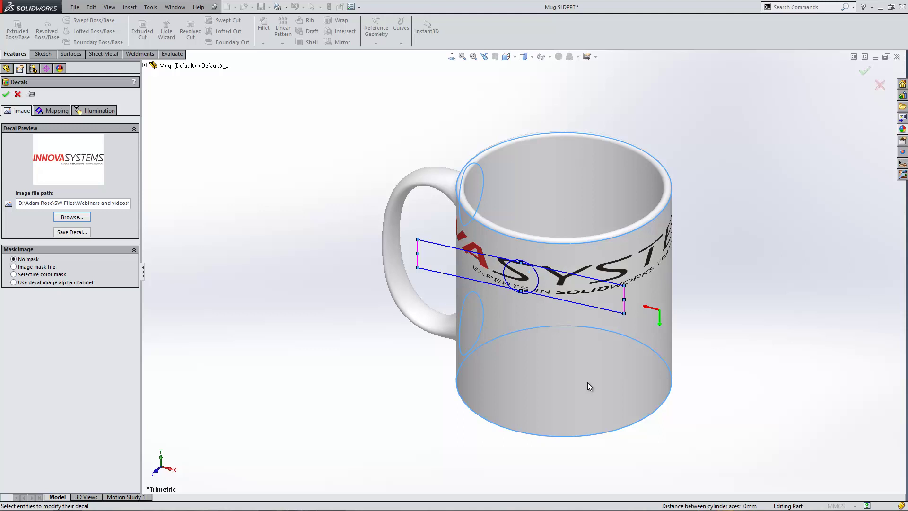
pyautogui.moveTo(624, 298)
pyautogui.mouseDown()
pyautogui.moveTo(561, 310)
pyautogui.moveTo(572, 317)
pyautogui.mouseUp()
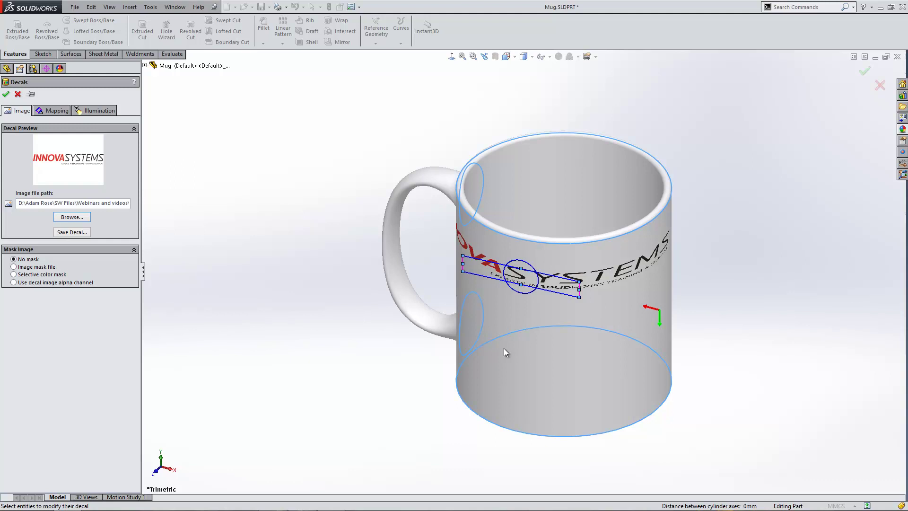
# Step: Set the decal's mapping type to Label
pyautogui.click(55, 110)
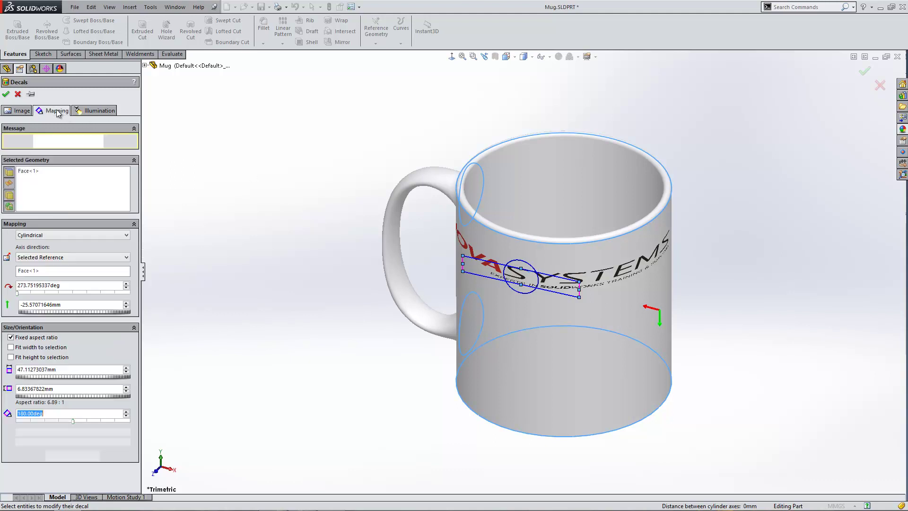
pyautogui.click(75, 234)
pyautogui.click(70, 245)
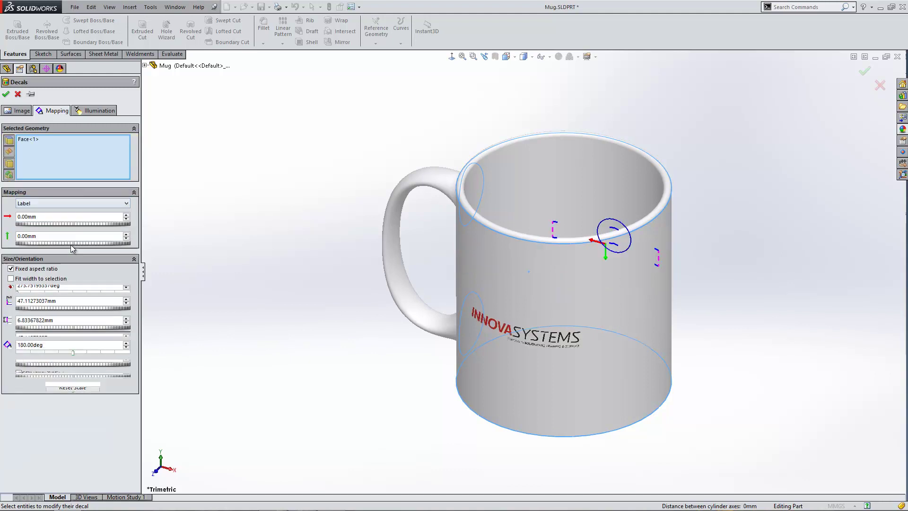
pyautogui.click(615, 236)
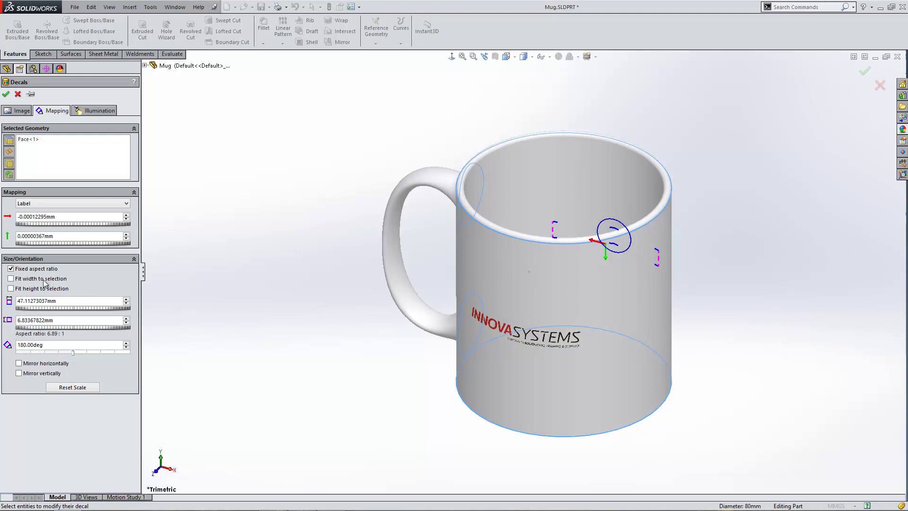
# Step: Widen the logo, raise it near the mug's rim, and finish the decal
pyautogui.moveTo(50, 310); pyautogui.dragTo(53, 312)
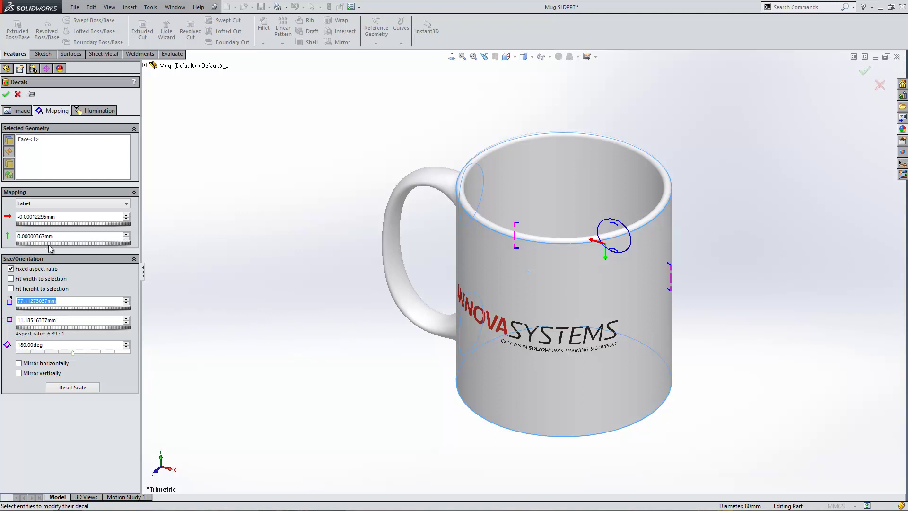
pyautogui.moveTo(51, 244); pyautogui.dragTo(43, 244)
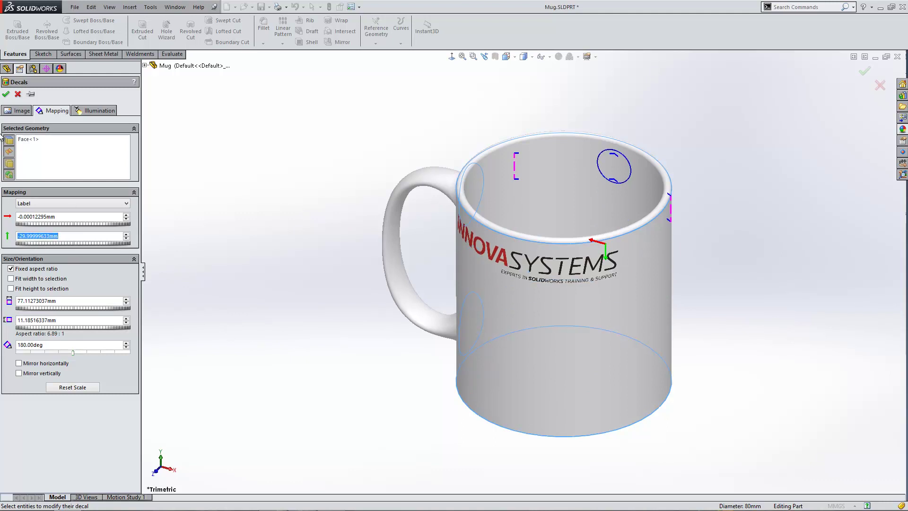
pyautogui.click(7, 97)
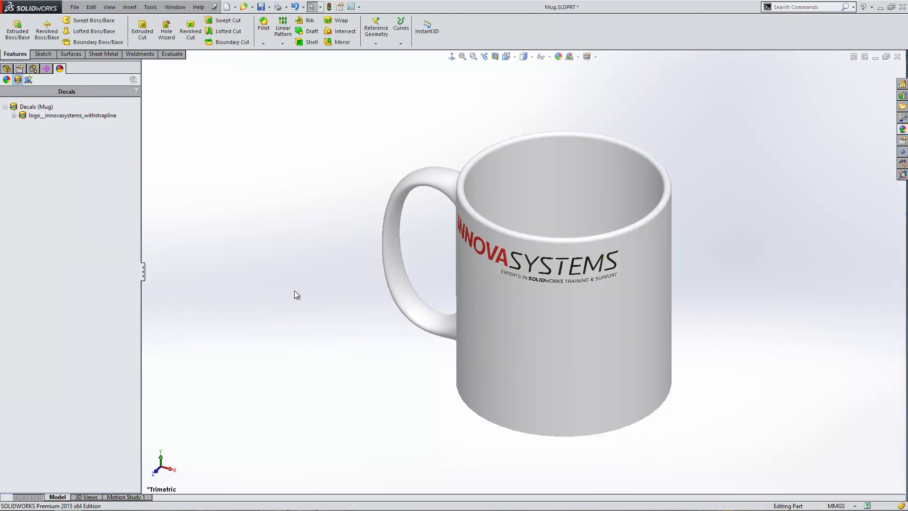
pyautogui.moveTo(295, 291)
pyautogui.mouseDown(button='middle')
pyautogui.moveTo(304, 247)
pyautogui.moveTo(314, 245)
pyautogui.moveTo(313, 315)
pyautogui.mouseUp(button='middle')
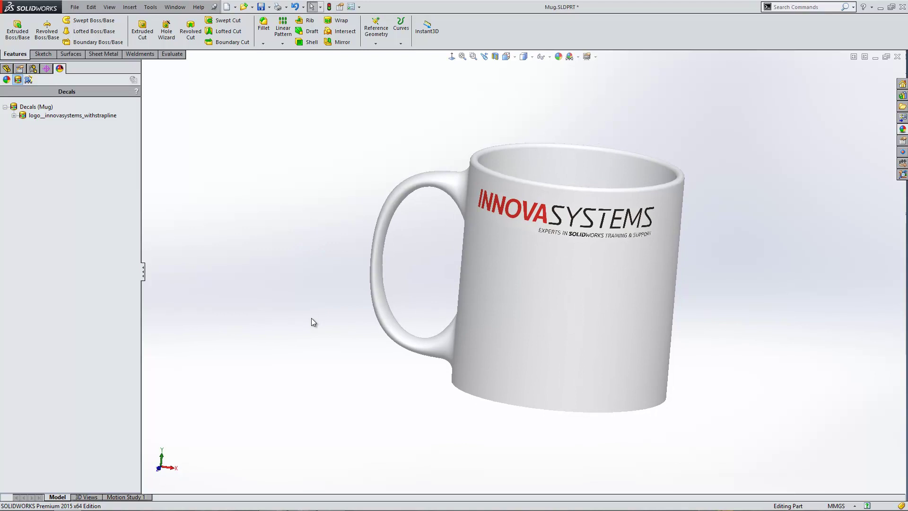